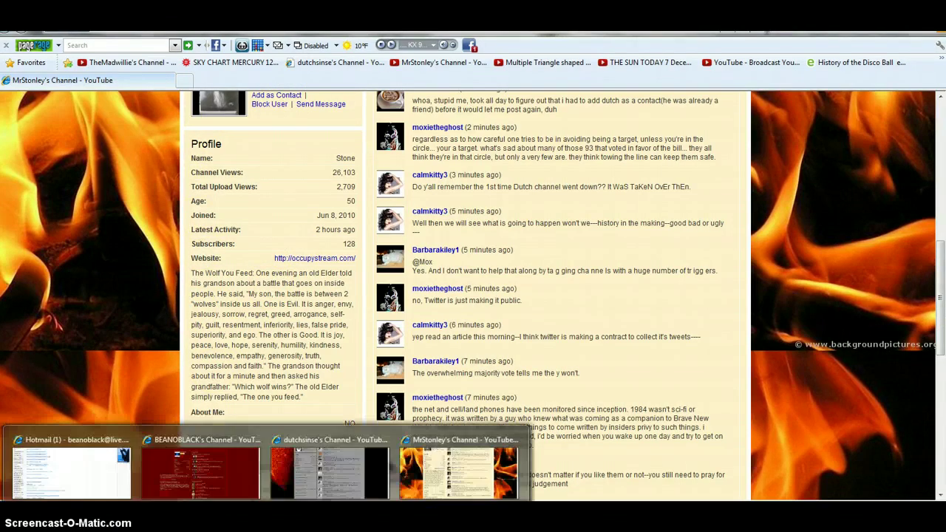
Switch to BEANOBLACK's YouTube channel page from its taskbar thumbnail
left_click(273, 455)
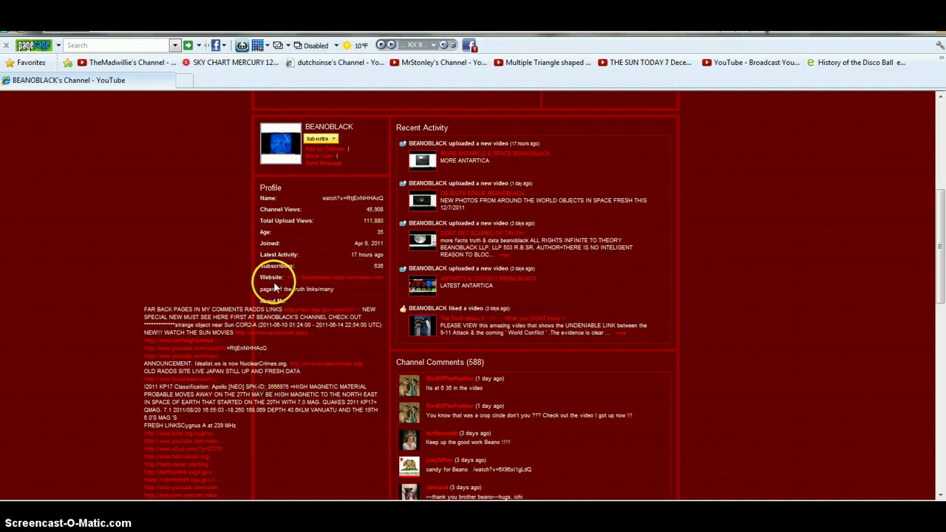
left_click_drag(940, 200, 942, 365)
left_click_drag(940, 403, 940, 432)
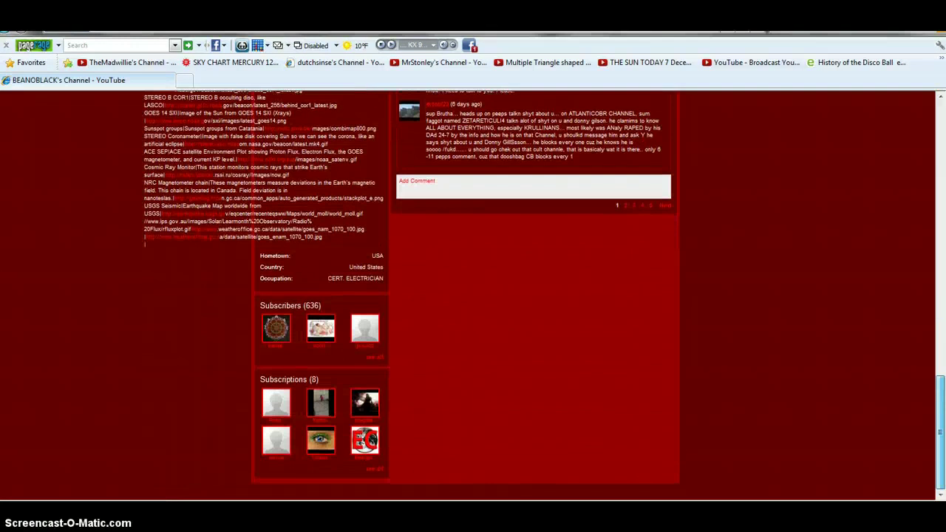
mouse_move(940, 432)
left_mouse_down()
mouse_move(940, 248)
mouse_move(940, 296)
left_mouse_up()
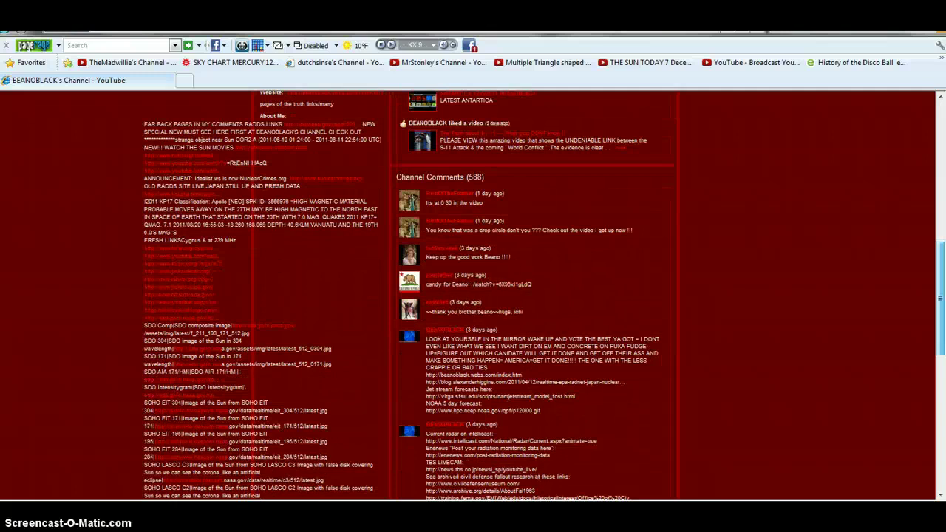
mouse_move(940, 296)
left_mouse_down()
mouse_move(940, 110)
mouse_move(940, 127)
left_mouse_up()
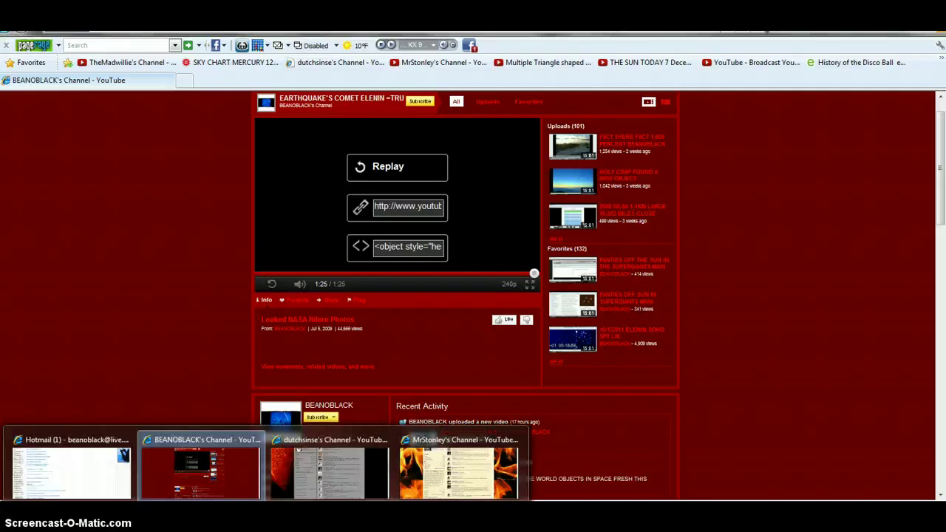
Bring up dutchsinse's YouTube channel page from its taskbar thumbnail
left_click(337, 473)
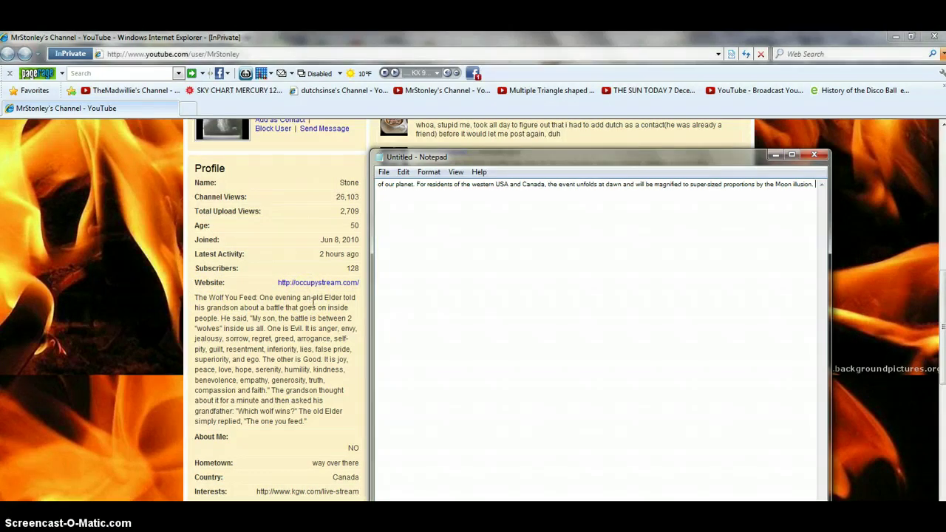
Return focus to MrStonley's channel page, with the Moon illusion note beside it
left_click(251, 374)
left_click(217, 268)
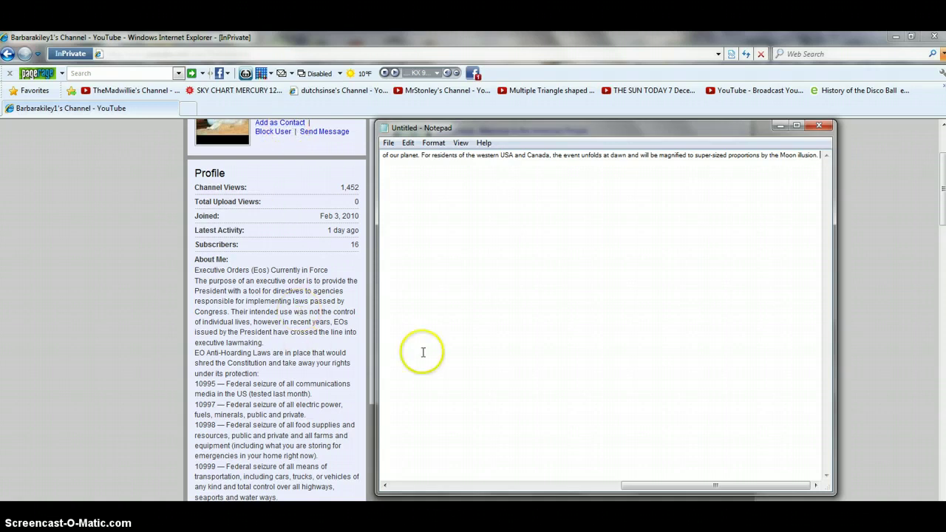
Bring the Notepad Moon-illusion note into focus for editing
left_click(728, 319)
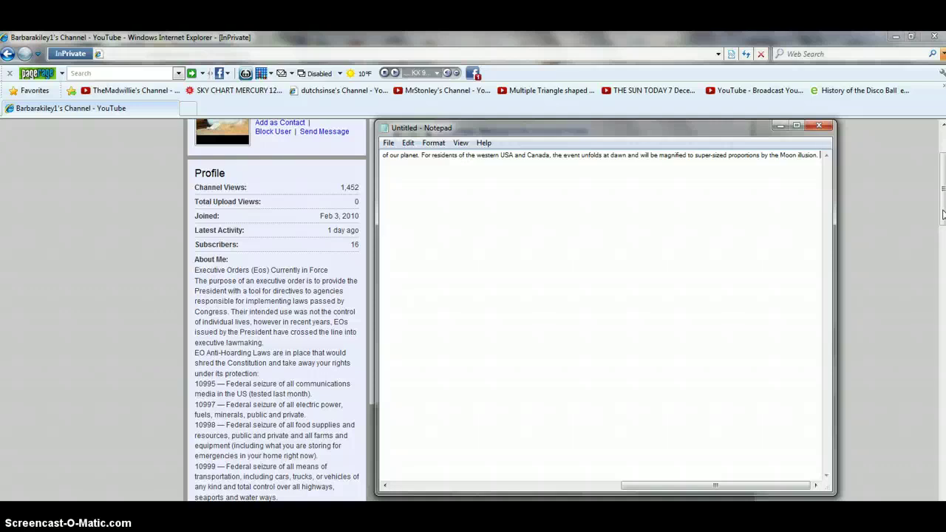
left_click(287, 132)
left_click(168, 175)
left_click(81, 164)
left_click(231, 367)
left_click(231, 385)
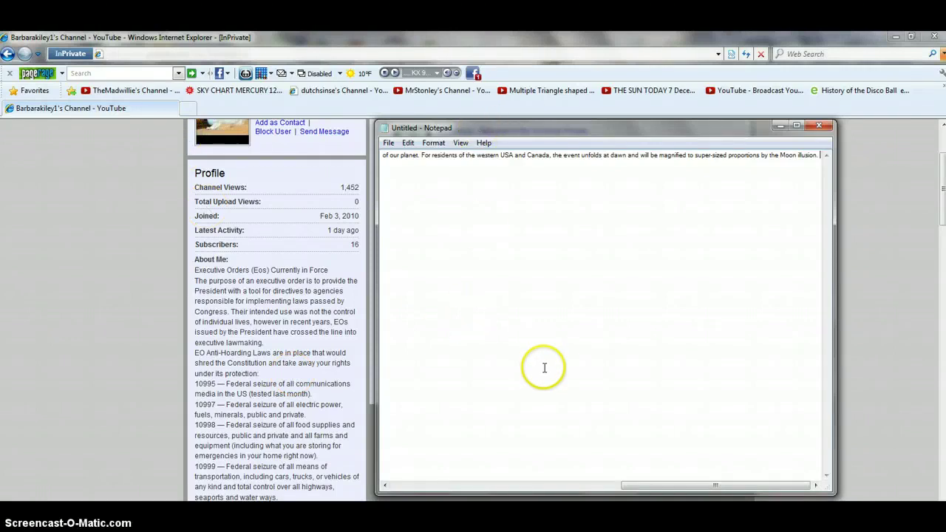
left_click(546, 370)
left_click(127, 312)
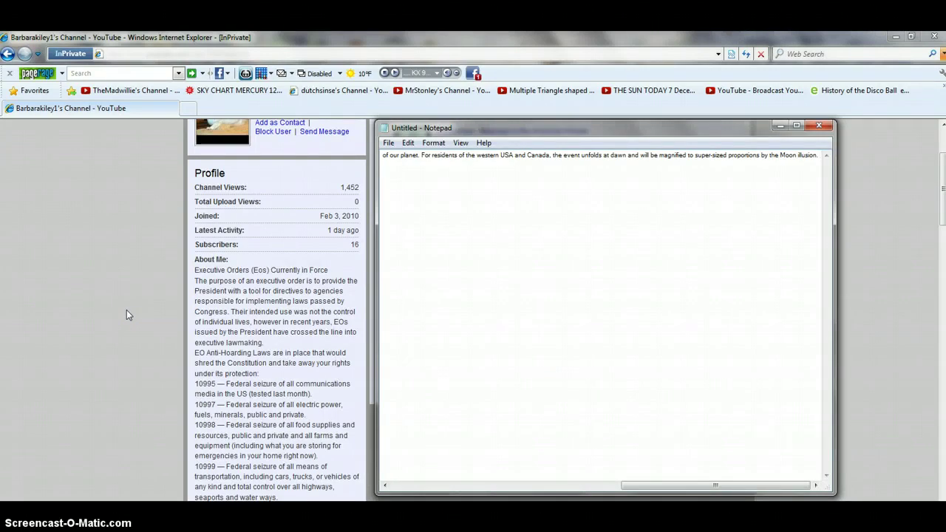
left_click(123, 307)
left_click(126, 288)
left_click(101, 251)
left_click(80, 254)
left_click(68, 264)
left_click(144, 322)
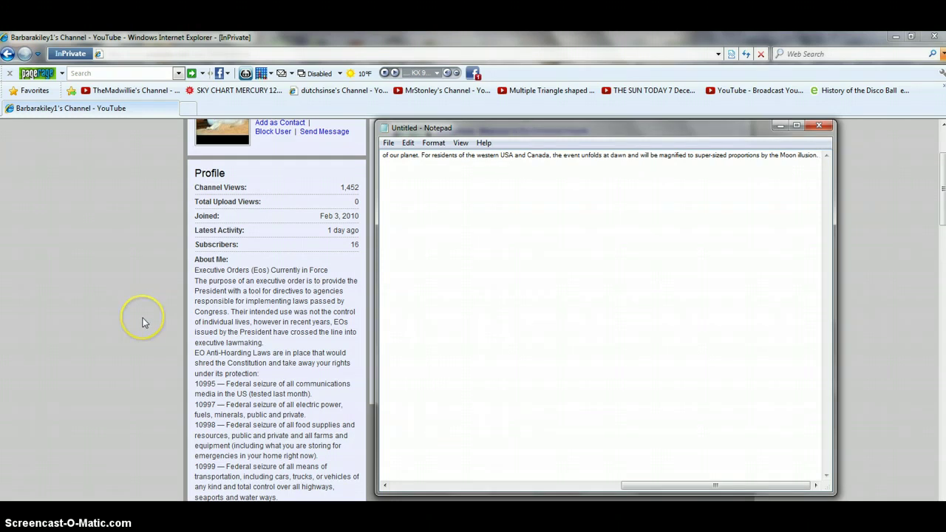